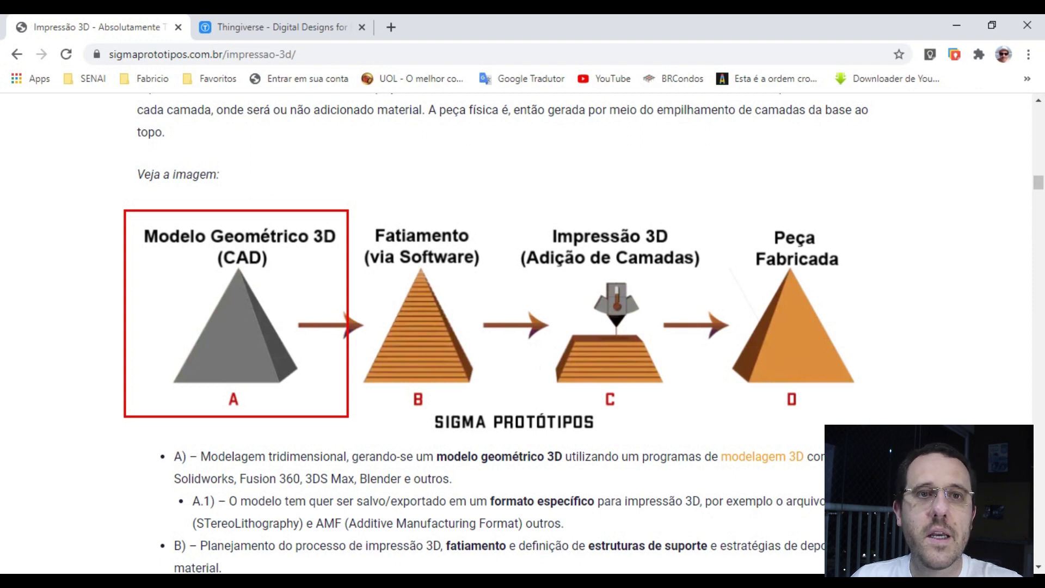
Step: Switch to the Thingiverse home page tab in Chrome
key(ctrl+Tab)
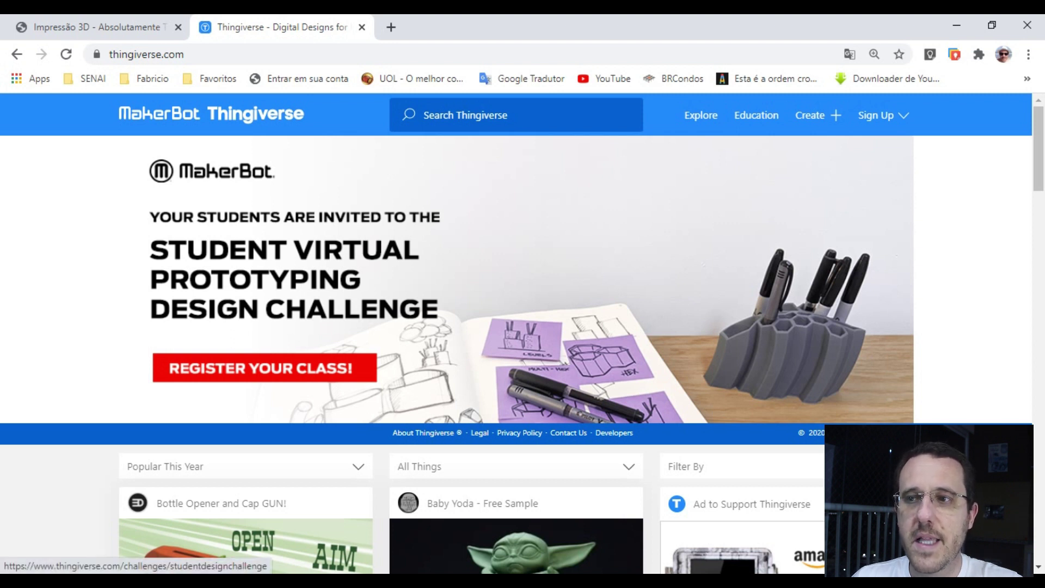
Step: Scroll through the featured things, then search Thingiverse for 'gopro'
scroll(516, 327, down, 6)
scroll(517, 327, down, 3)
scroll(516, 327, down, 4)
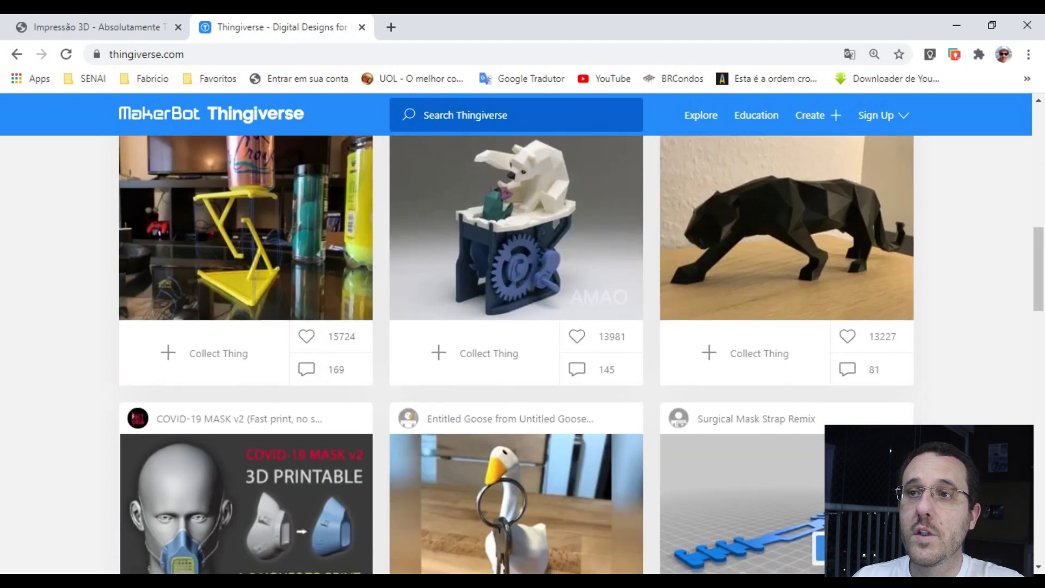
scroll(516, 327, down, 5)
scroll(516, 353, down, 4)
scroll(516, 354, down, 3)
scroll(516, 353, down, 2)
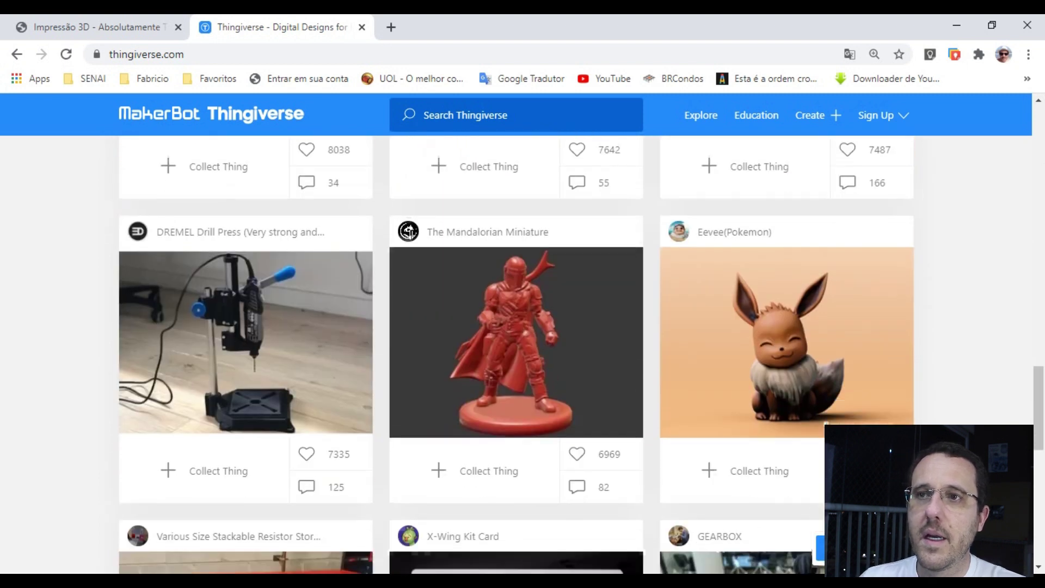
scroll(516, 354, down, 2)
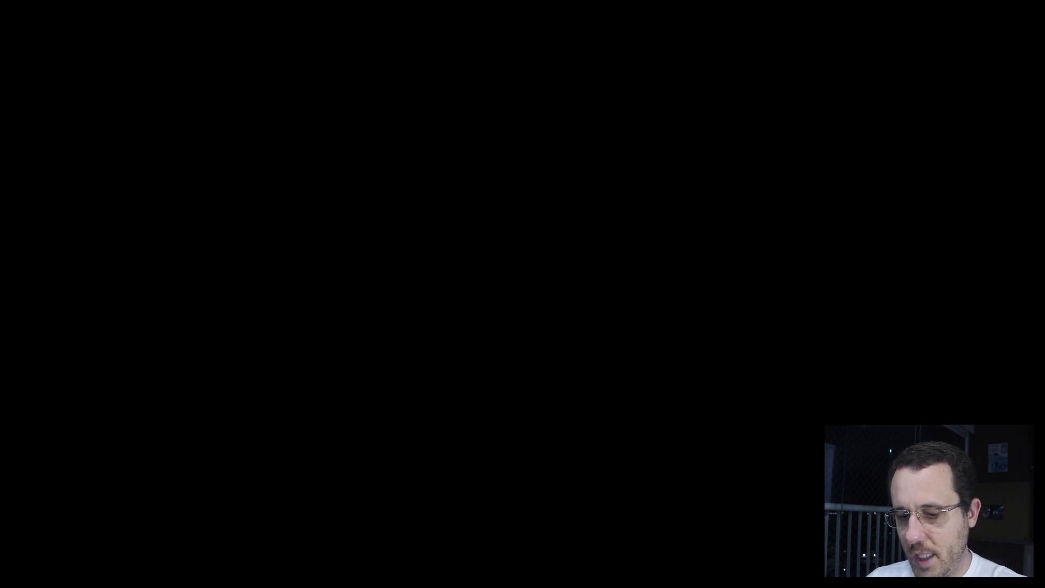
text(gopro)
key(Return)
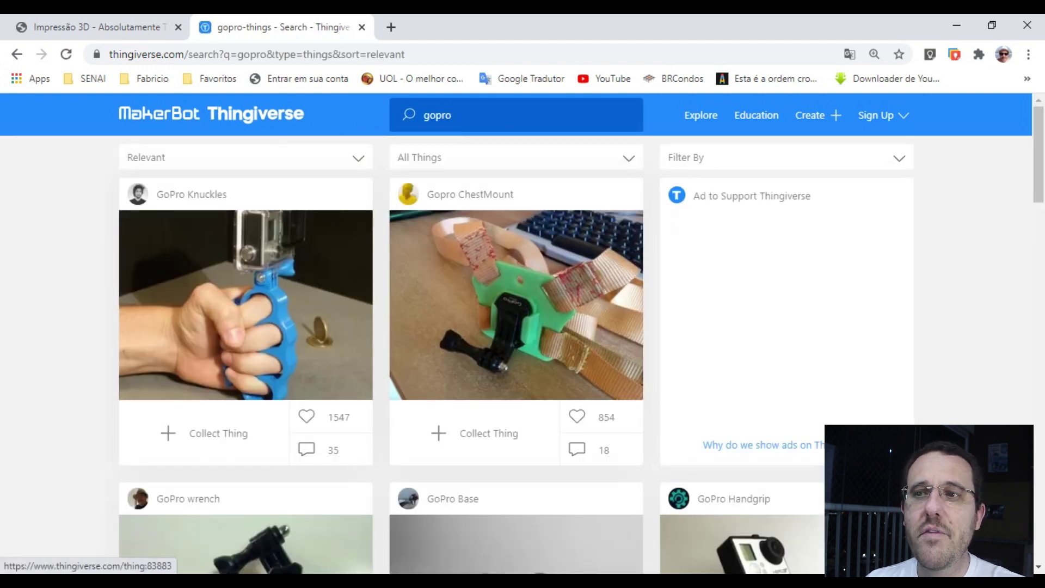
Step: Scroll the gopro results down to the pagination bar showing 4 pages
scroll(516, 353, down, 2)
scroll(515, 354, down, 3)
scroll(516, 354, down, 3)
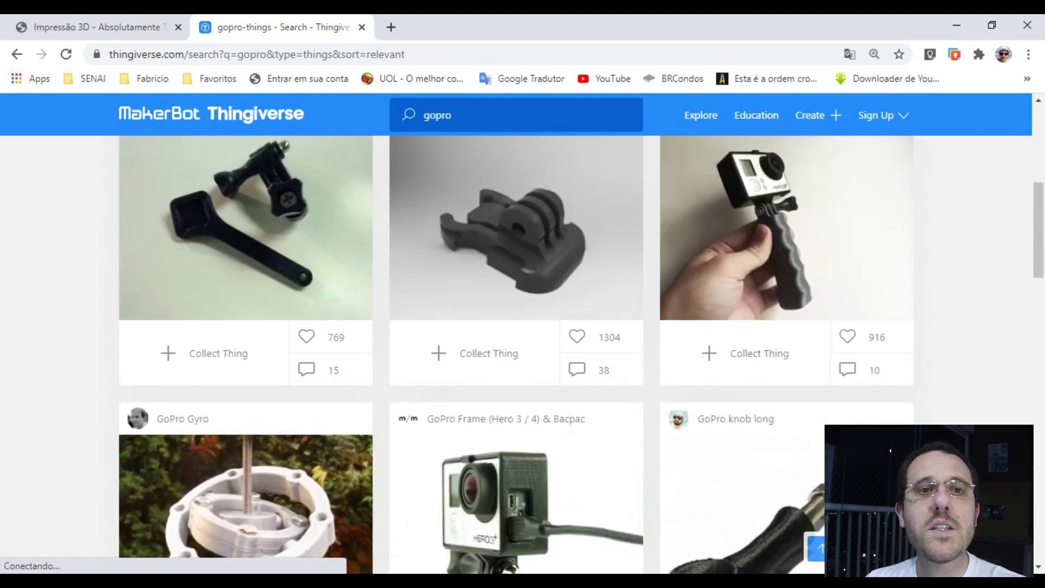
scroll(517, 353, down, 2)
scroll(516, 353, down, 1)
scroll(516, 353, down, 5)
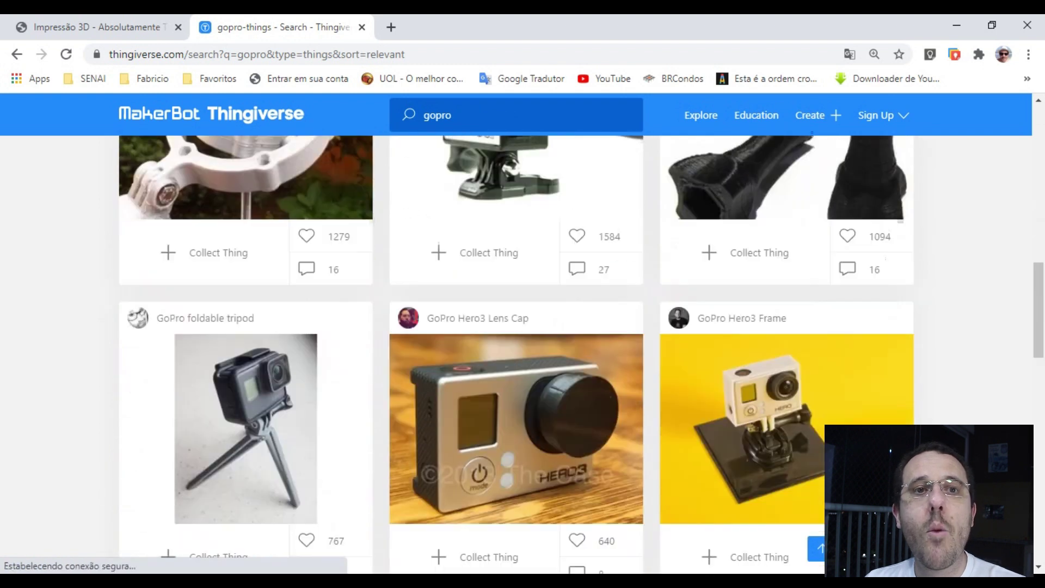
scroll(516, 354, down, 1)
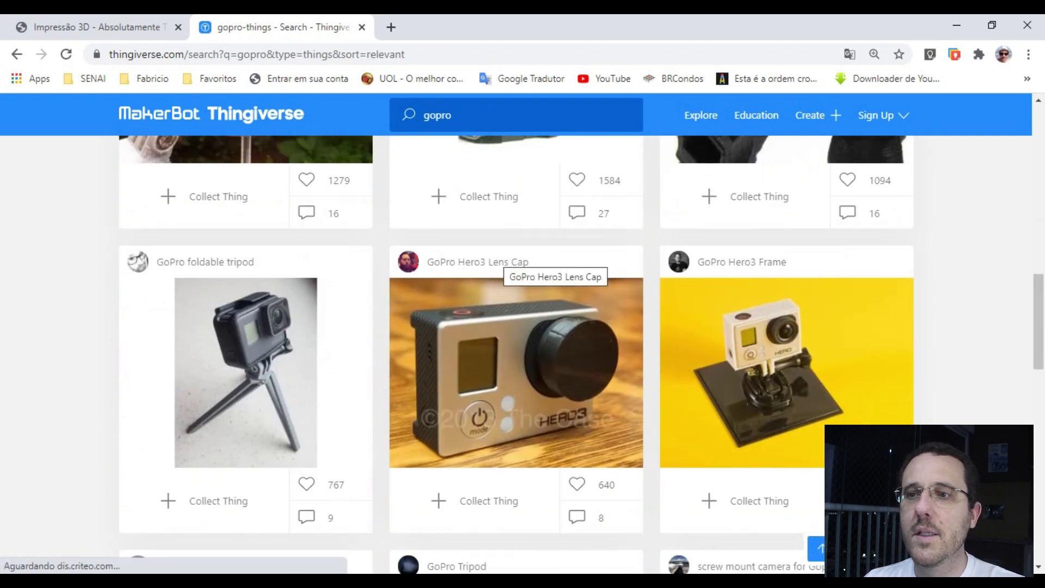
scroll(506, 262, down, 4)
scroll(506, 261, down, 3)
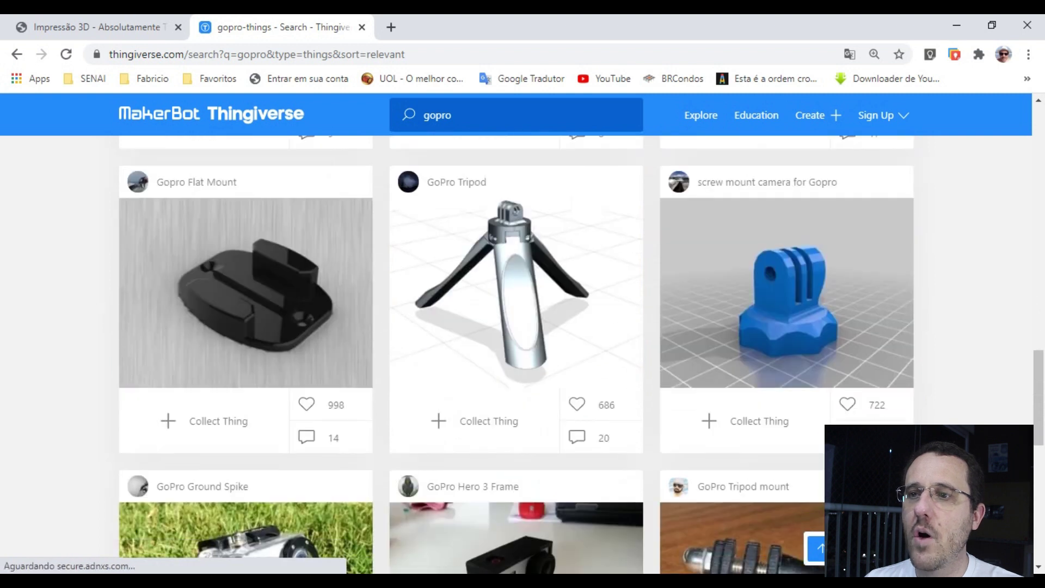
scroll(517, 353, down, 3)
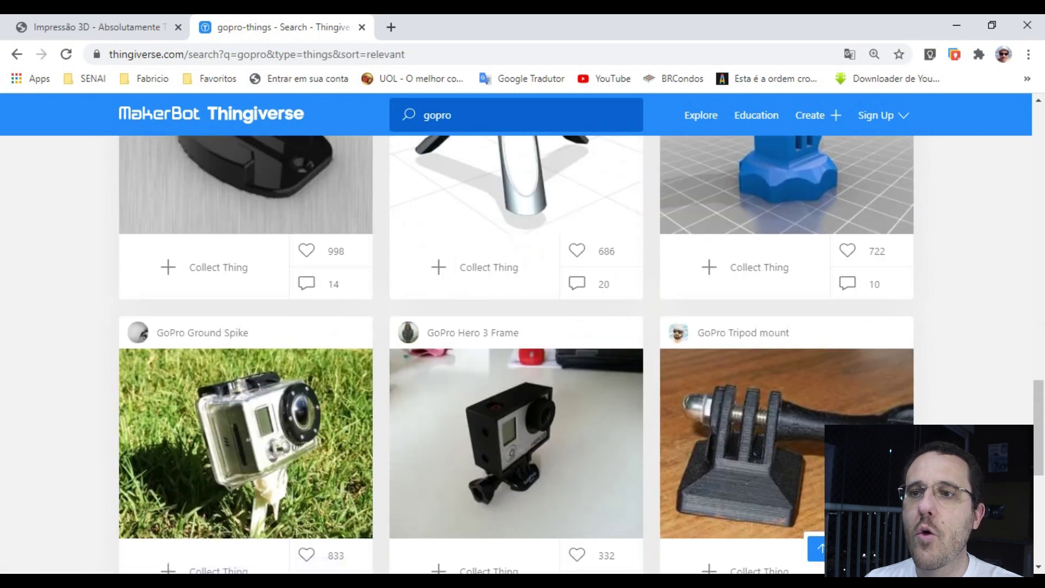
scroll(517, 354, down, 1)
scroll(516, 354, down, 1)
scroll(516, 354, down, 1)
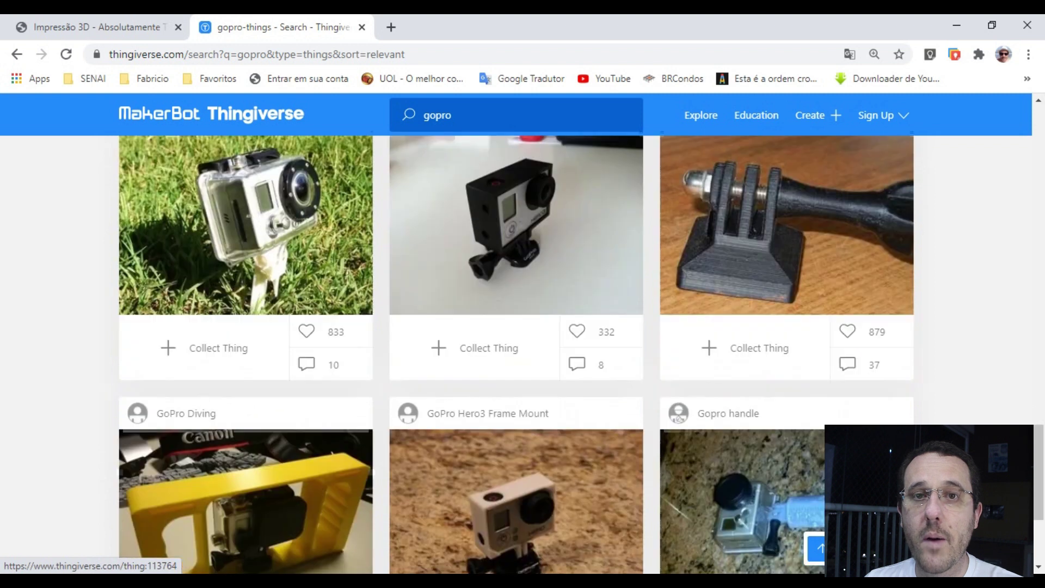
scroll(516, 354, down, 1)
scroll(516, 354, down, 2)
scroll(516, 354, up, 1)
scroll(516, 354, down, 1)
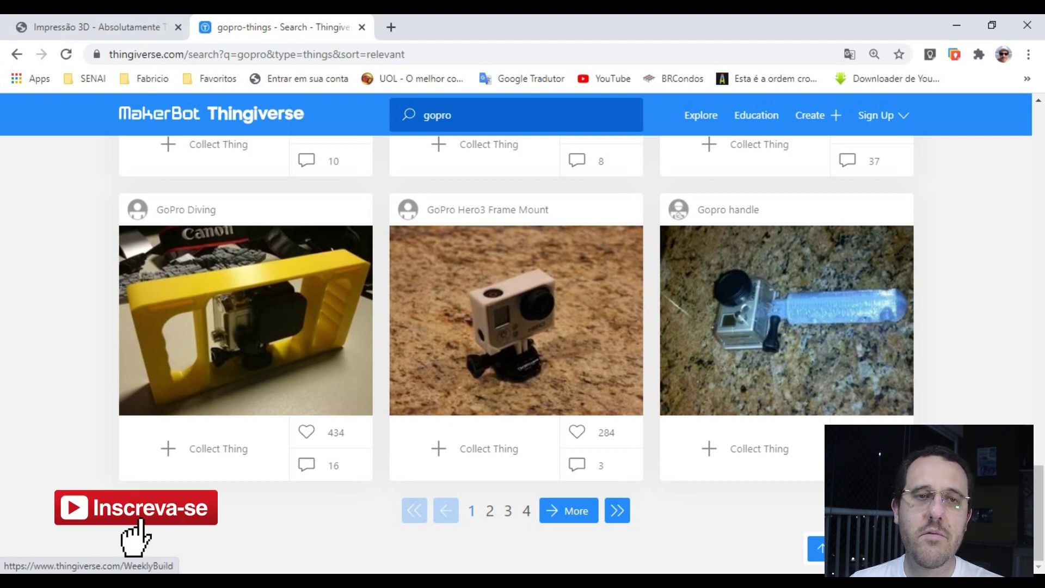
Step: Return to the Impressão 3D process article tab
key(ctrl+Page_Up)
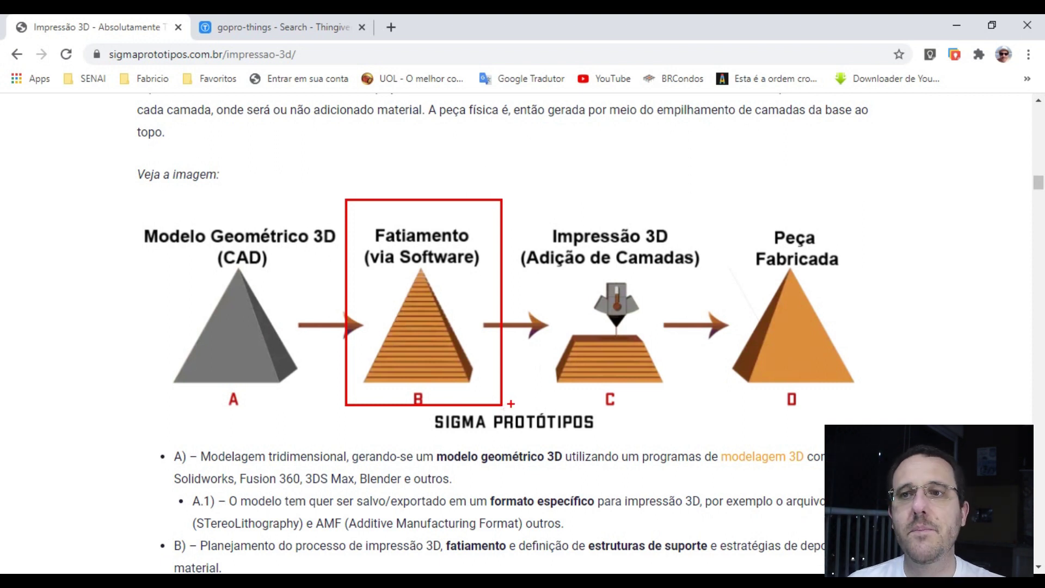
Step: Erase the red marking around the slicing step and switch to Ultimaker Cura
key(Escape)
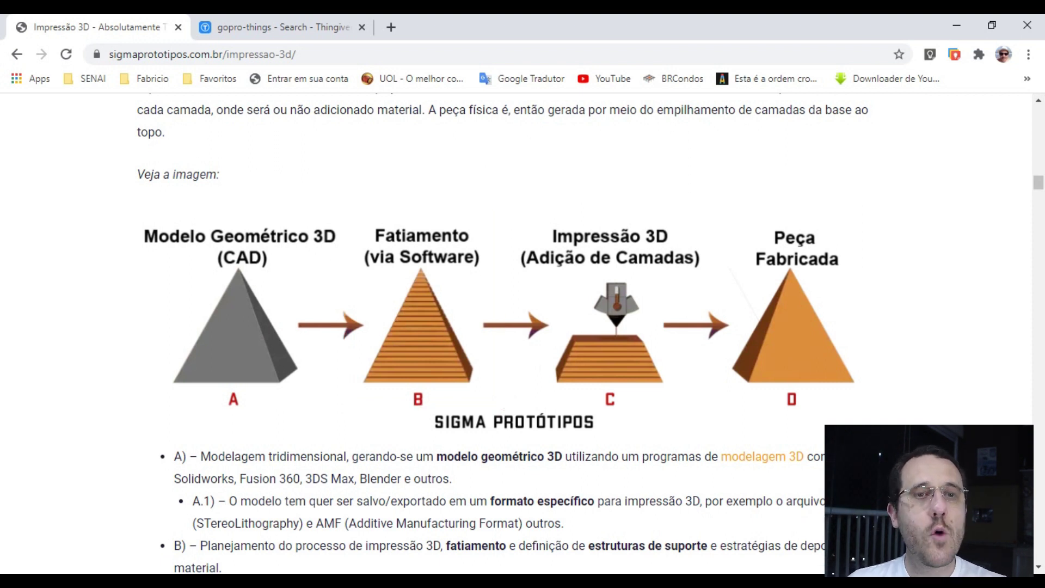
key(alt+Tab)
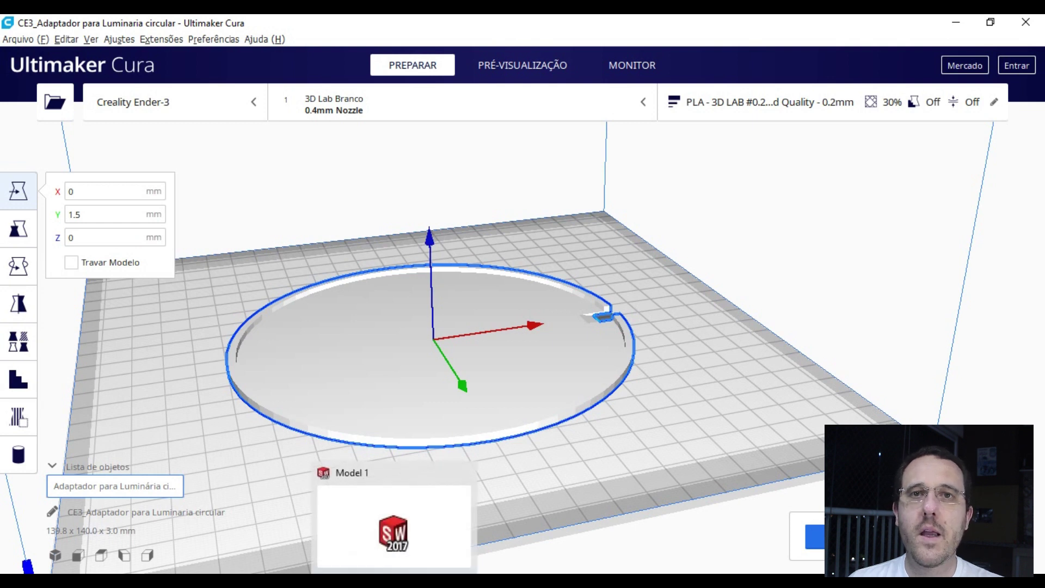
Step: Switch to the SOLIDWORKS window showing the circular lamp adapter part
click(394, 525)
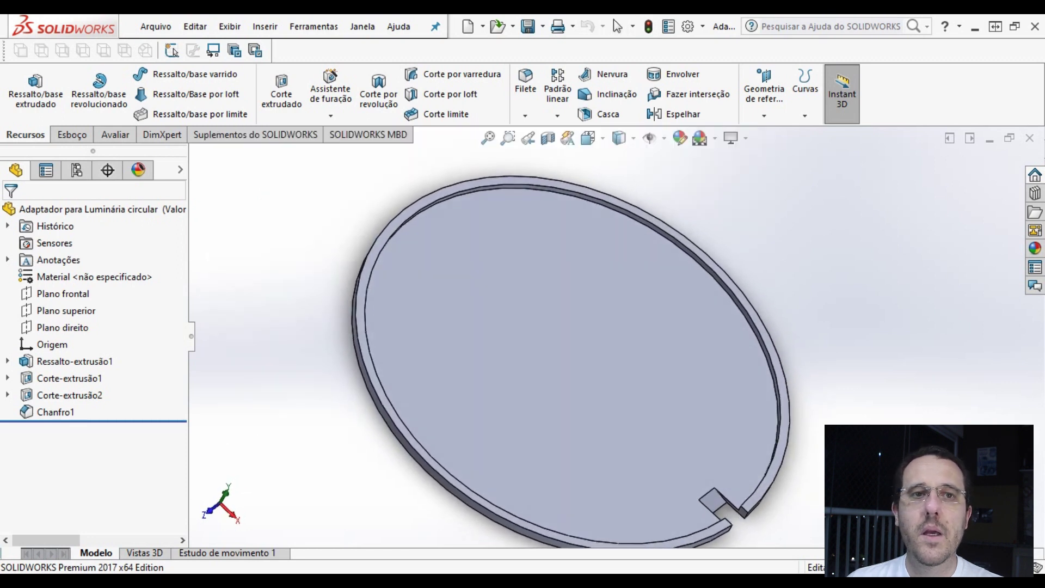
scroll(669, 305, up, 3)
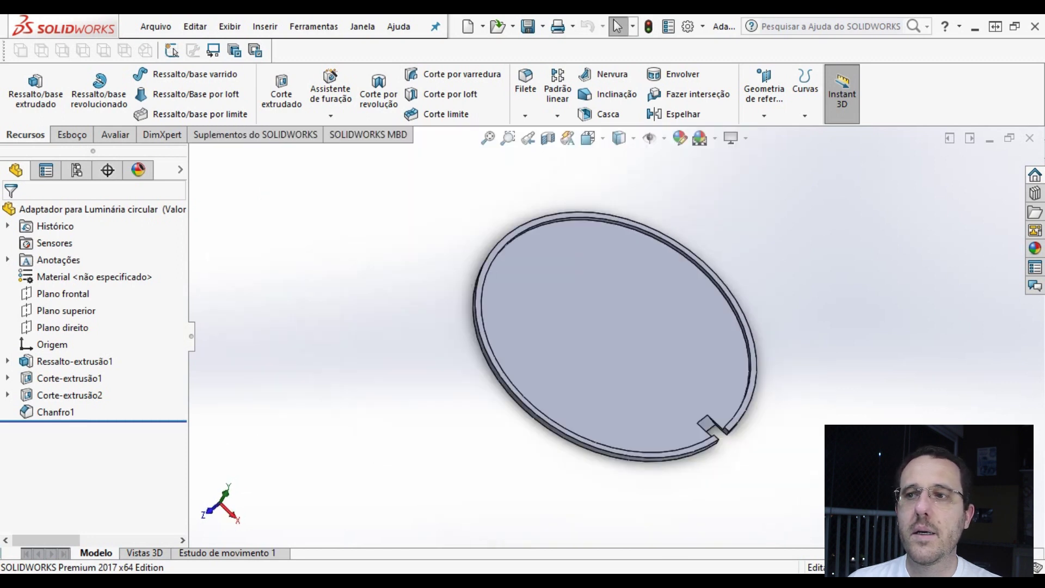
scroll(727, 359, down, 3)
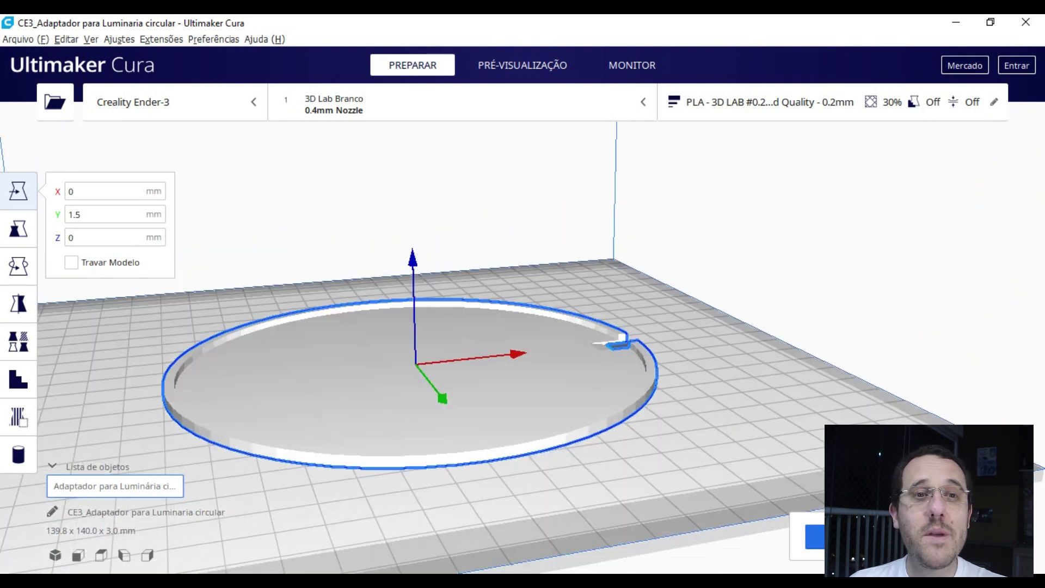
mouse_move(522, 327)
mouse_down()
mouse_move(523, 244)
mouse_move(523, 354)
mouse_up()
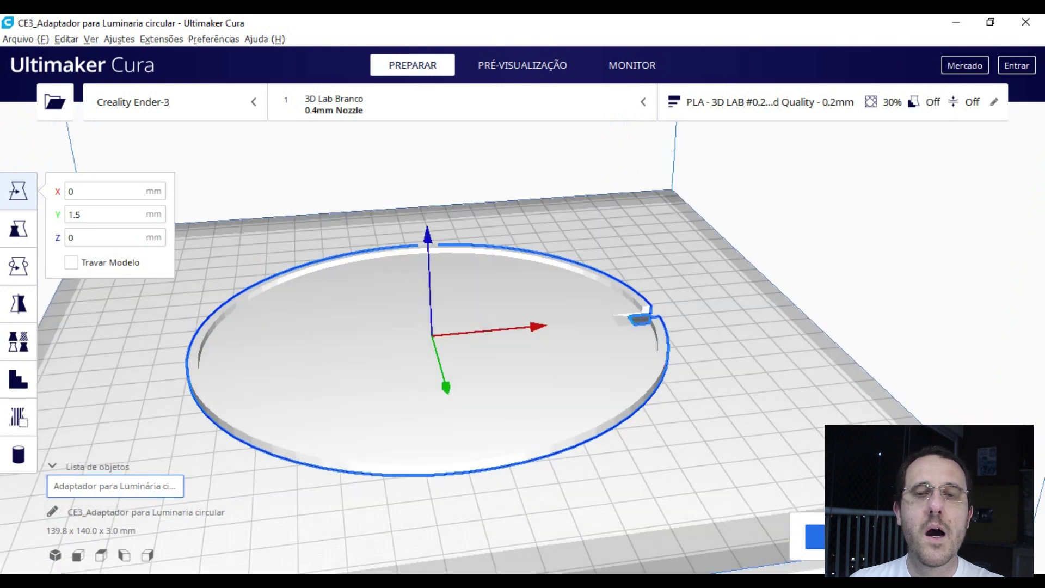
scroll(424, 349, down, 5)
drag(490, 327, 523, 327)
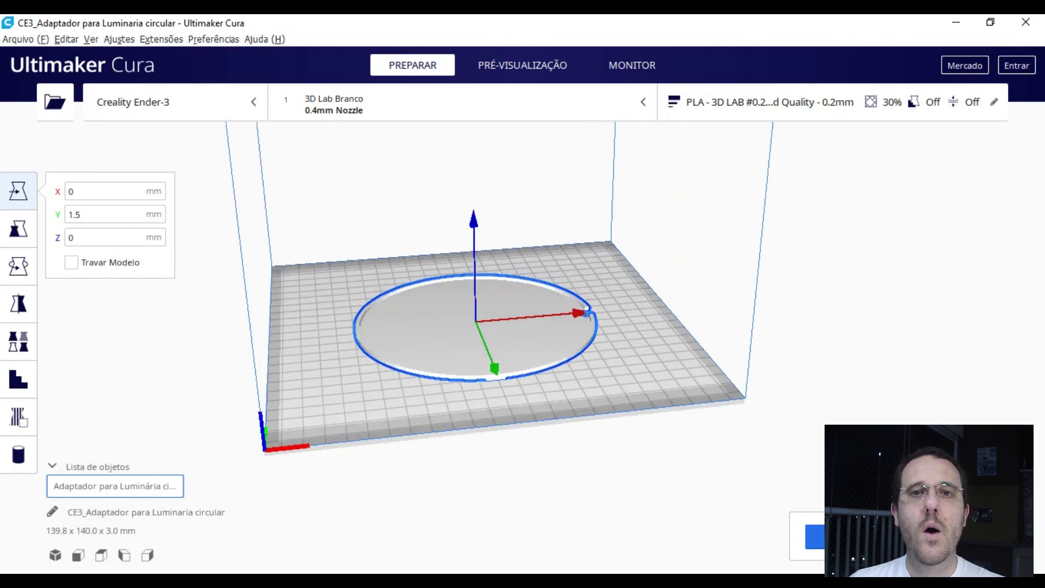
scroll(489, 317, up, 3)
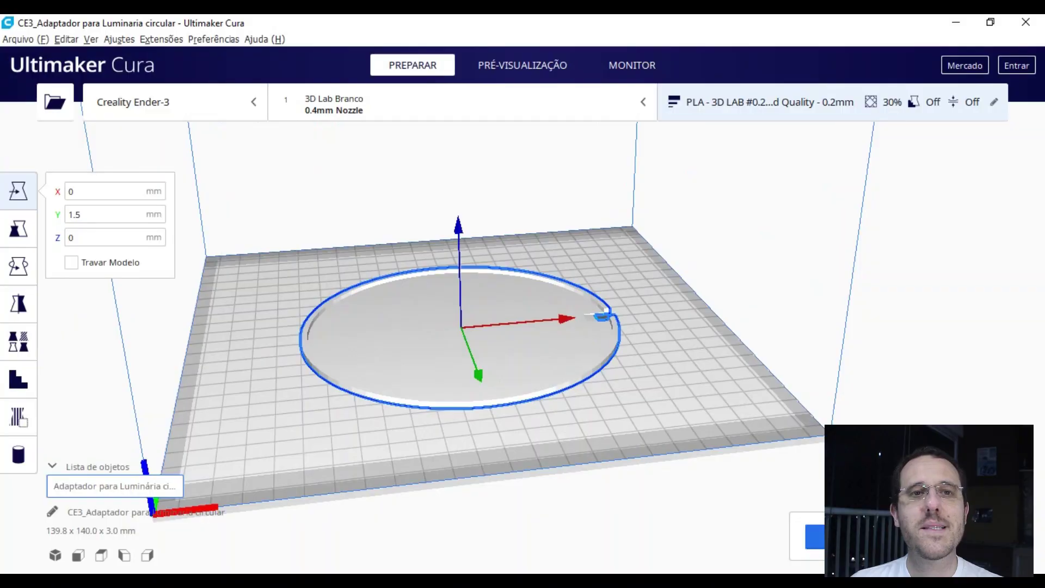
Step: Open the Ajustes de impressão panel for the PLA - 3D LAB profile
click(762, 102)
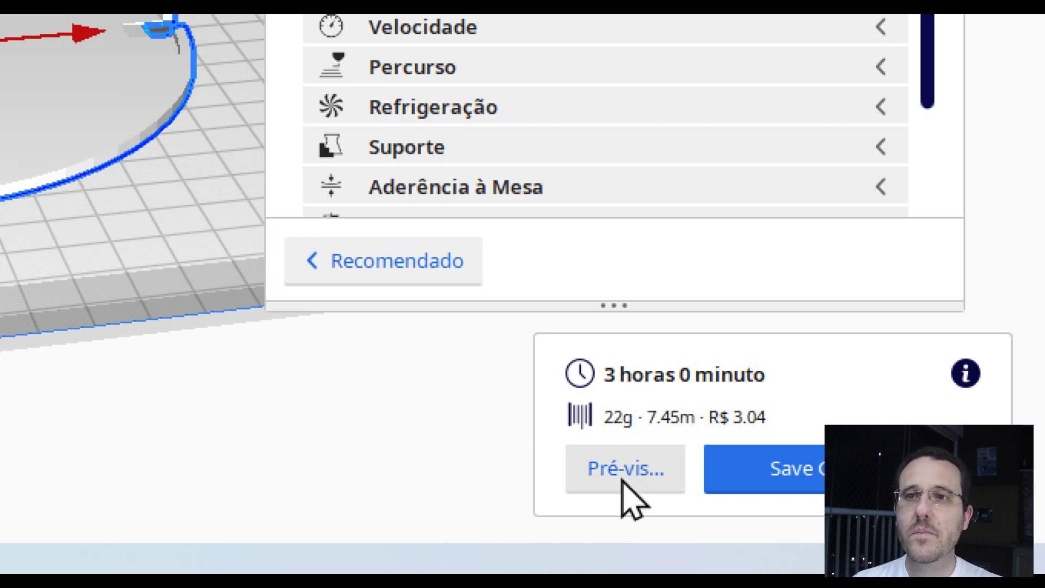
Step: Switch to the sliced layer preview and tilt the view low over the print layers
click(623, 479)
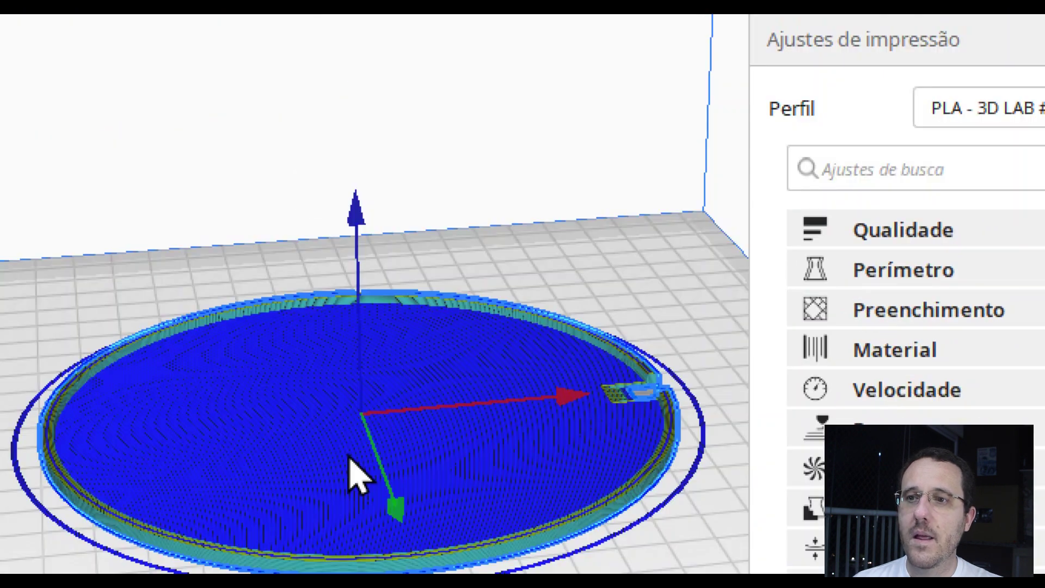
scroll(373, 554, up, 2)
scroll(373, 553, up, 2)
scroll(431, 441, up, 1)
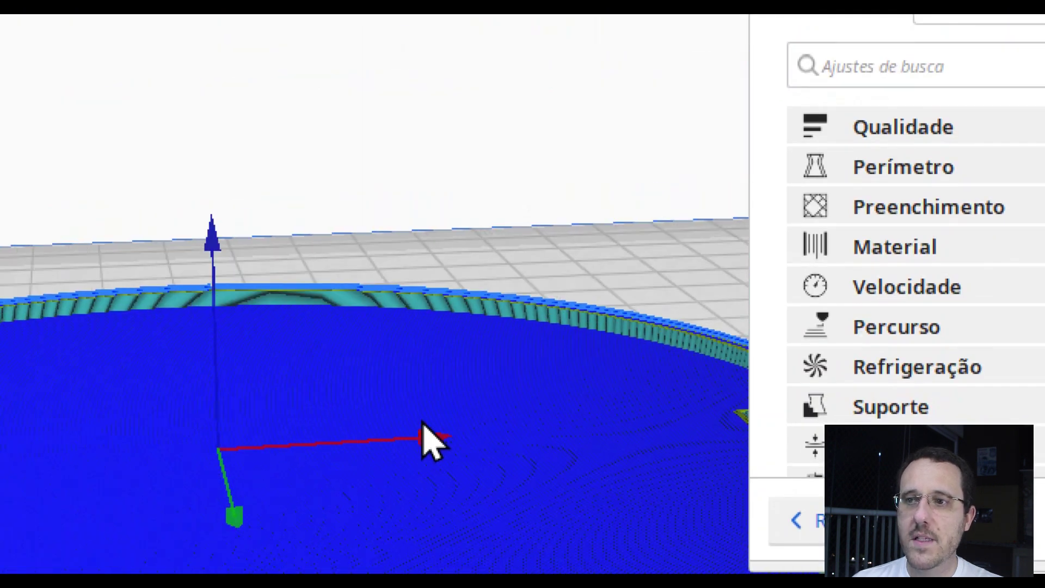
drag(430, 441, 463, 343)
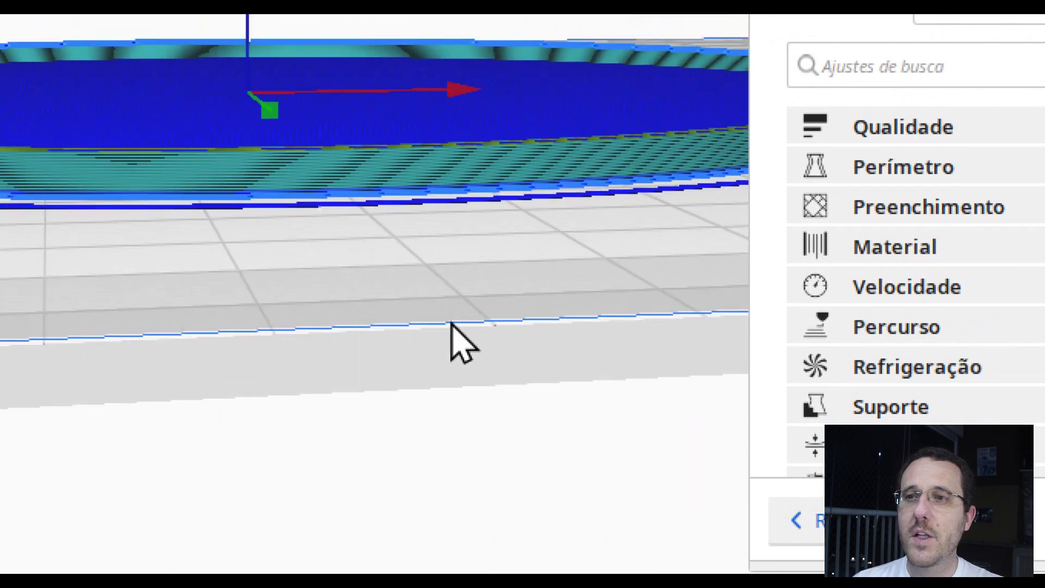
scroll(427, 205, up, 3)
scroll(421, 179, up, 3)
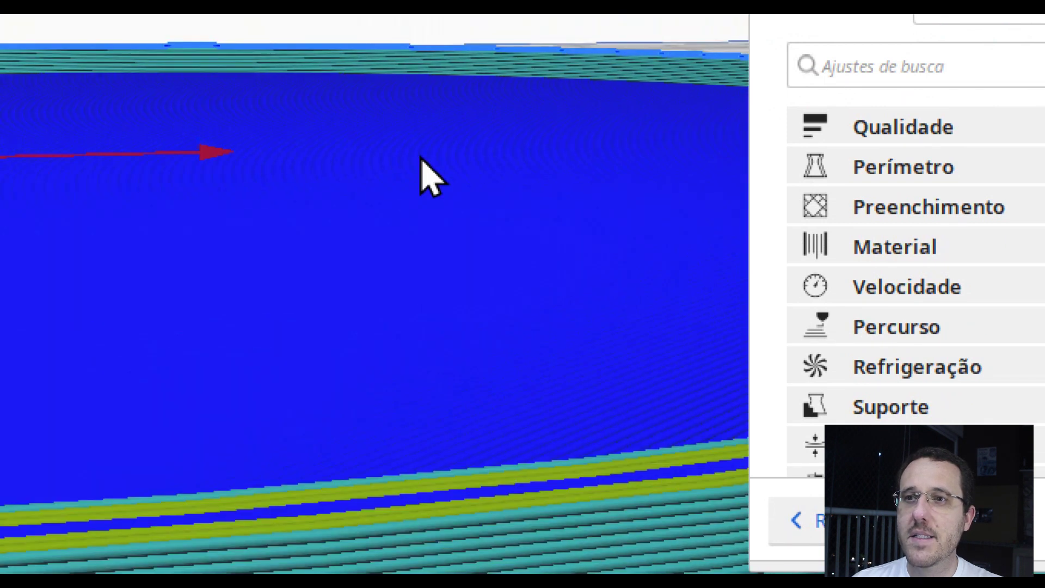
scroll(427, 170, down, 2)
scroll(430, 161, down, 2)
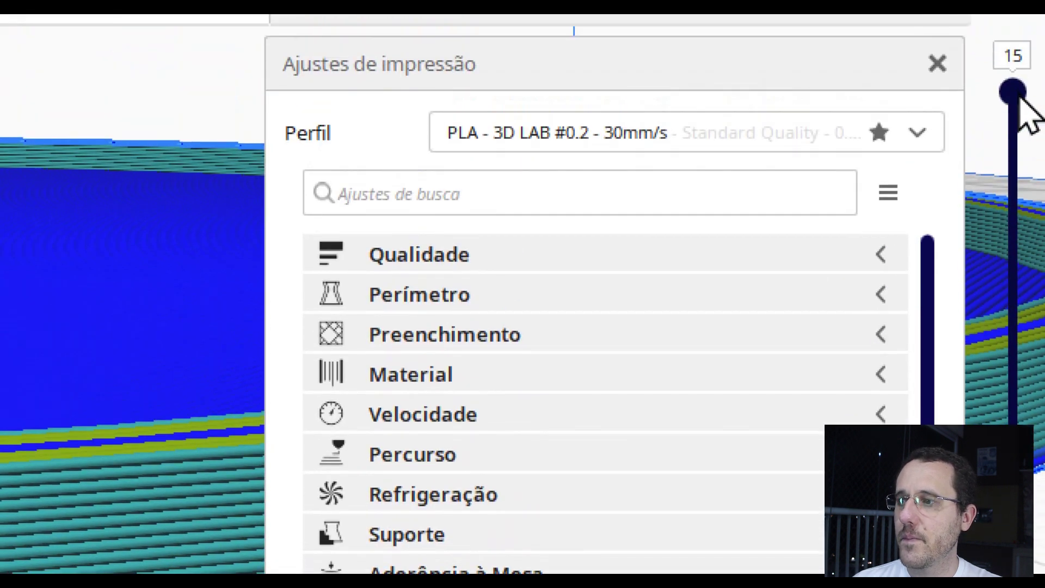
Step: Show only layer 1, step up three layers, then start the layer-by-layer playback
drag(1012, 93, 1014, 561)
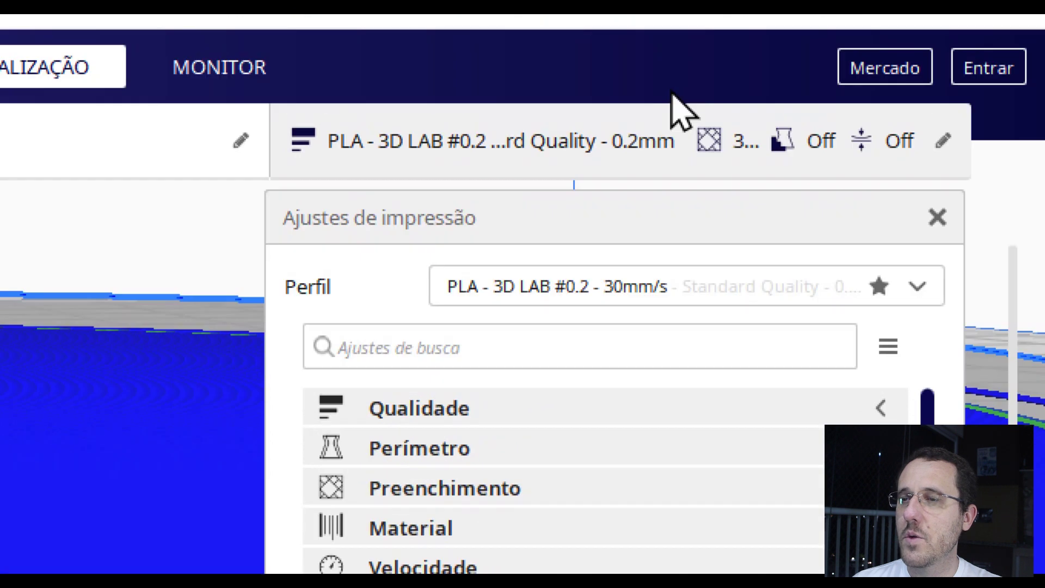
click(635, 122)
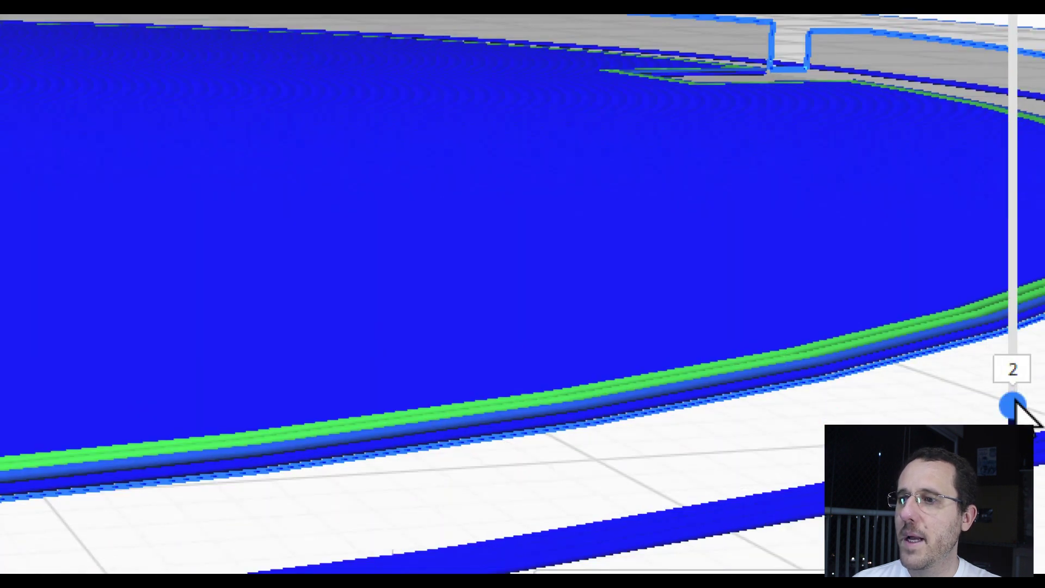
drag(1013, 406, 1034, 515)
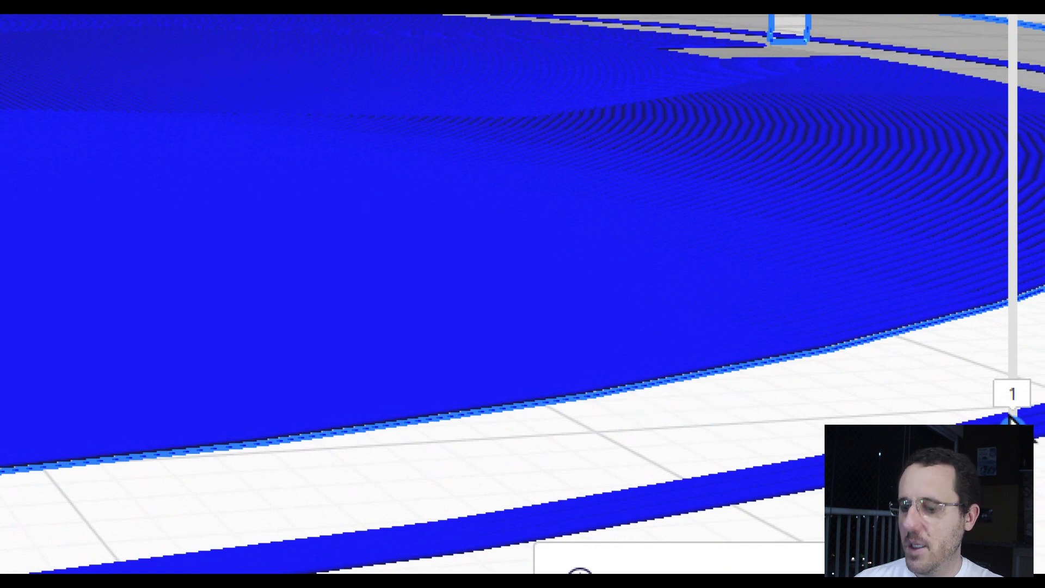
key(Up)
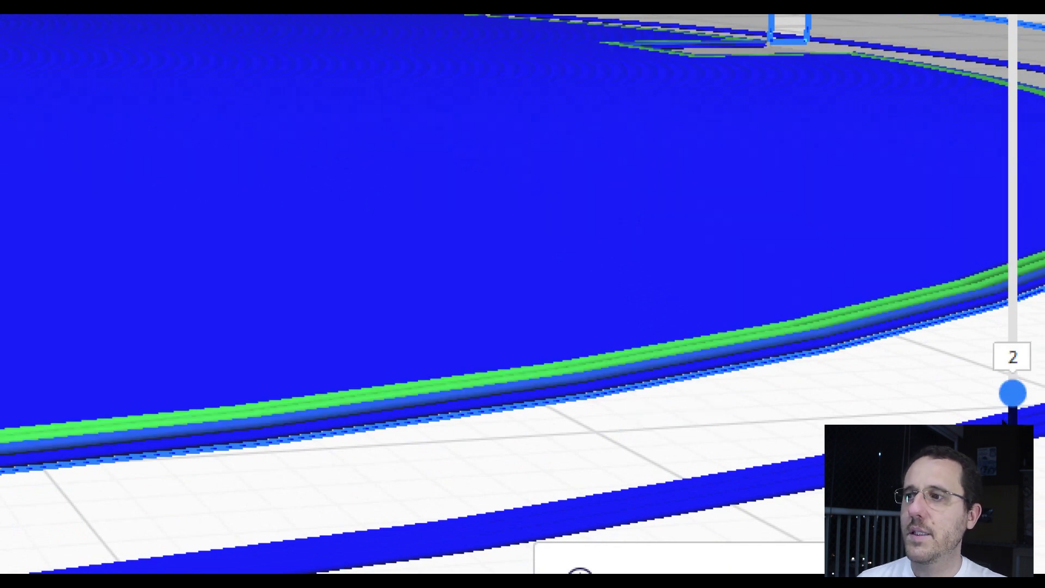
key(Up)
key(Up)
key(Up)
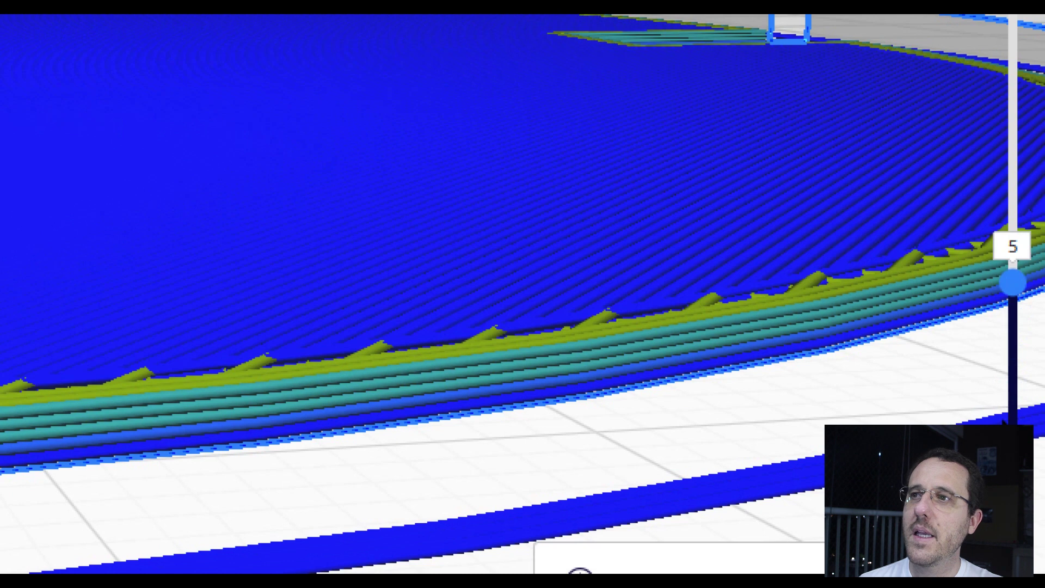
key(Up)
key(Up)
key(Up)
key(Up)
key(Up)
key(Up)
key(Up)
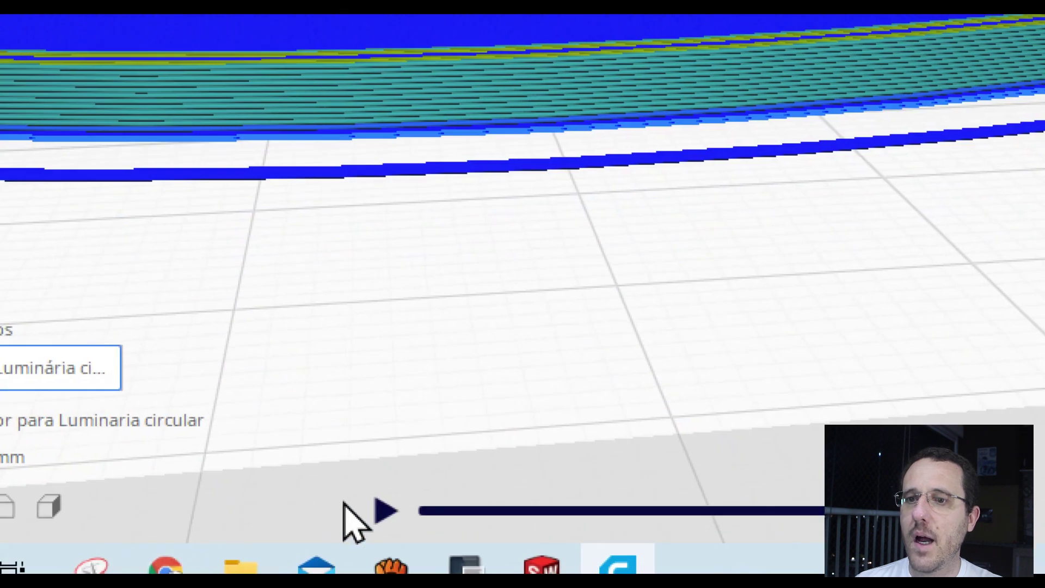
click(385, 510)
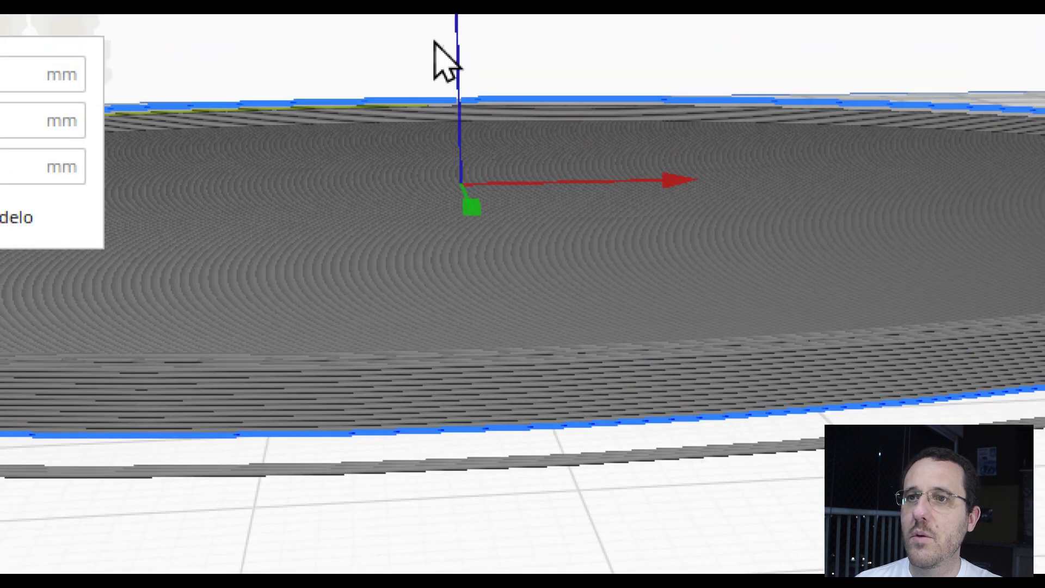